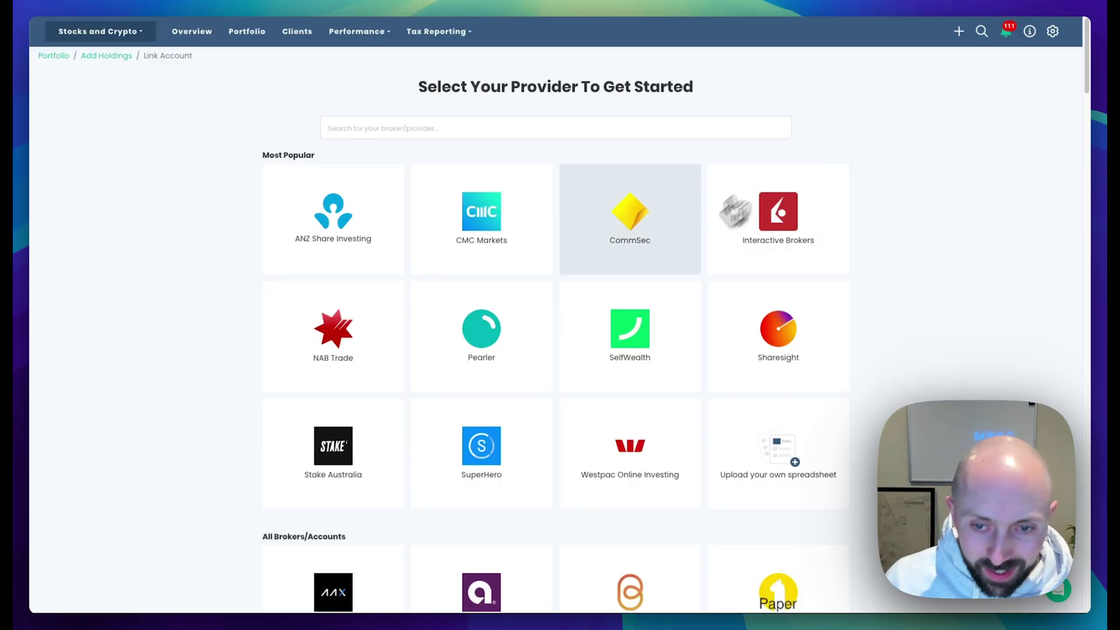
Choose CommSec as the provider with CSV file upload as the import method, and review the export instructions
left_click(648, 227)
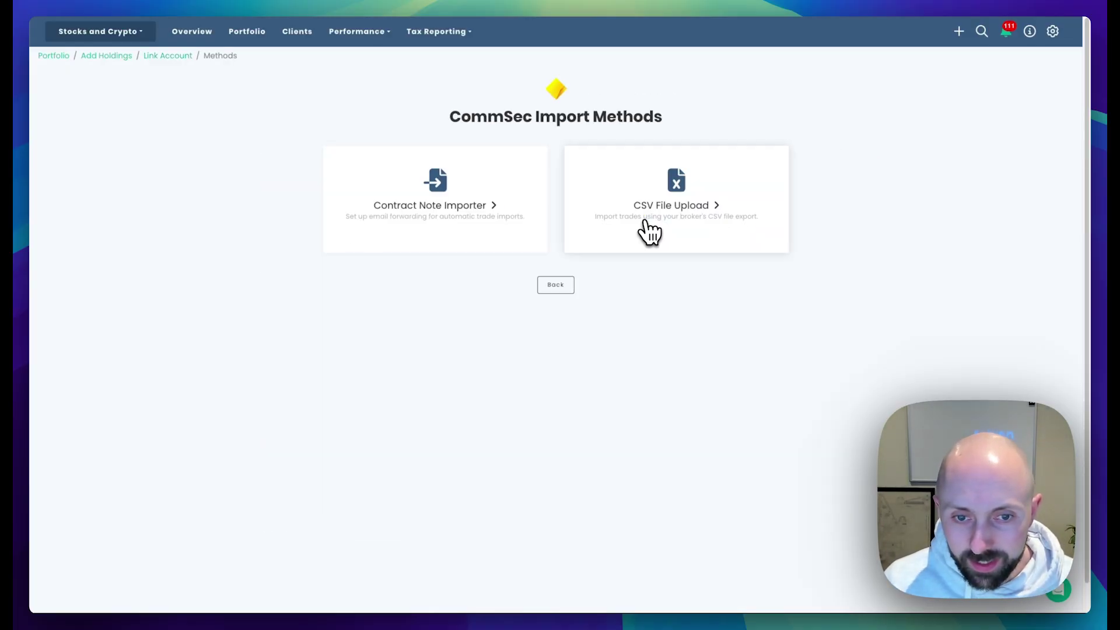
left_click(698, 231)
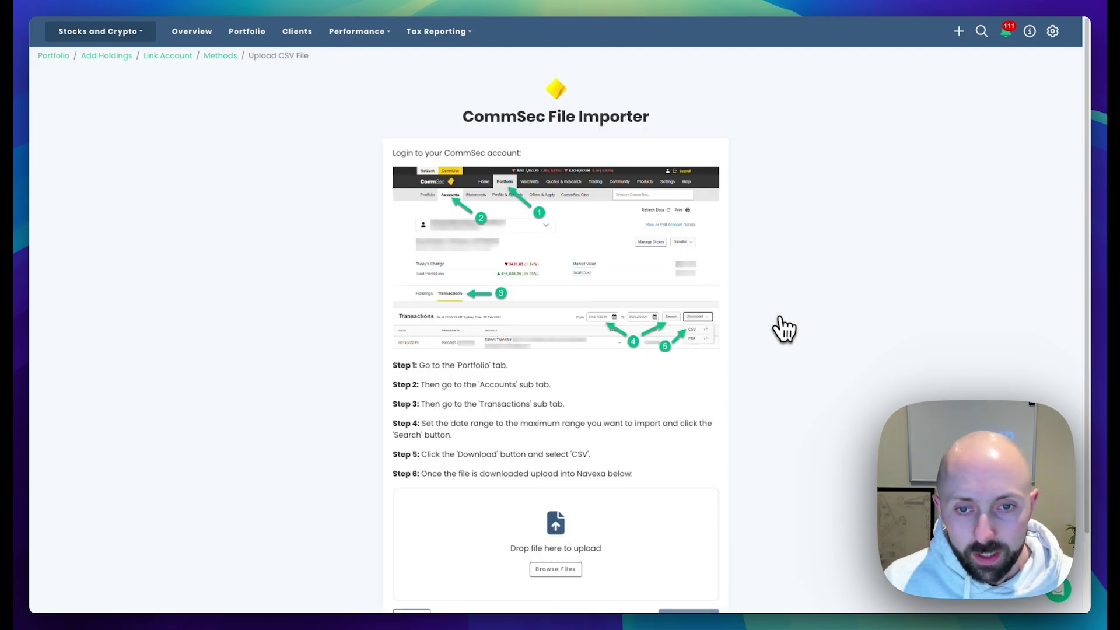
scroll(784, 330, "down", 1)
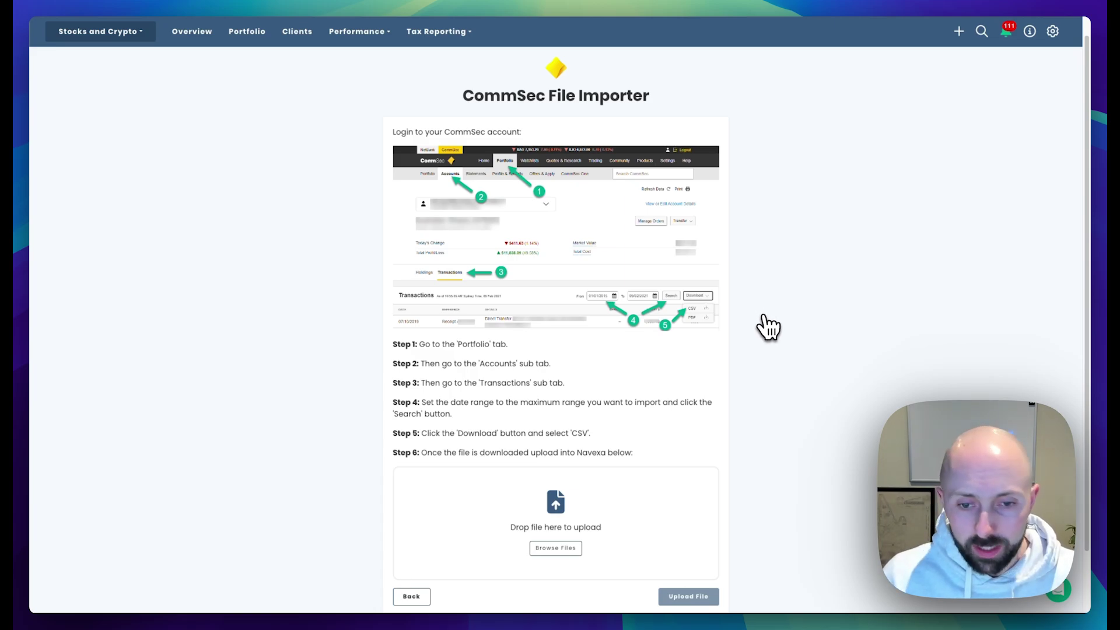
scroll(768, 330, "down", 2)
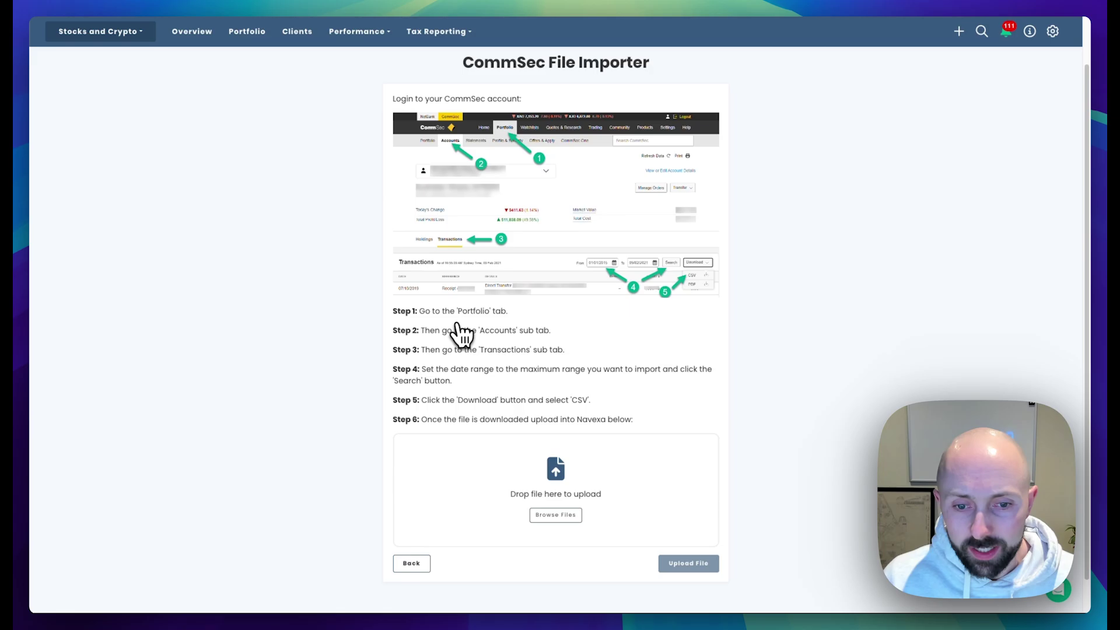
Select the downloaded CommSec transactions CSV file and upload it to the importer
left_click(556, 515)
double_click(372, 219)
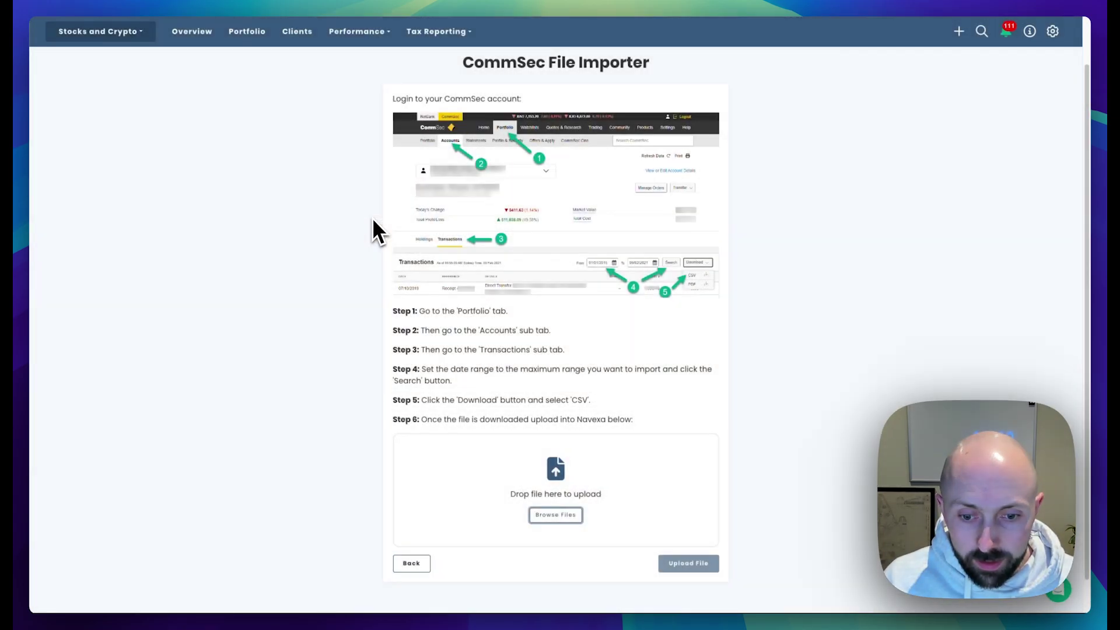
left_click(680, 564)
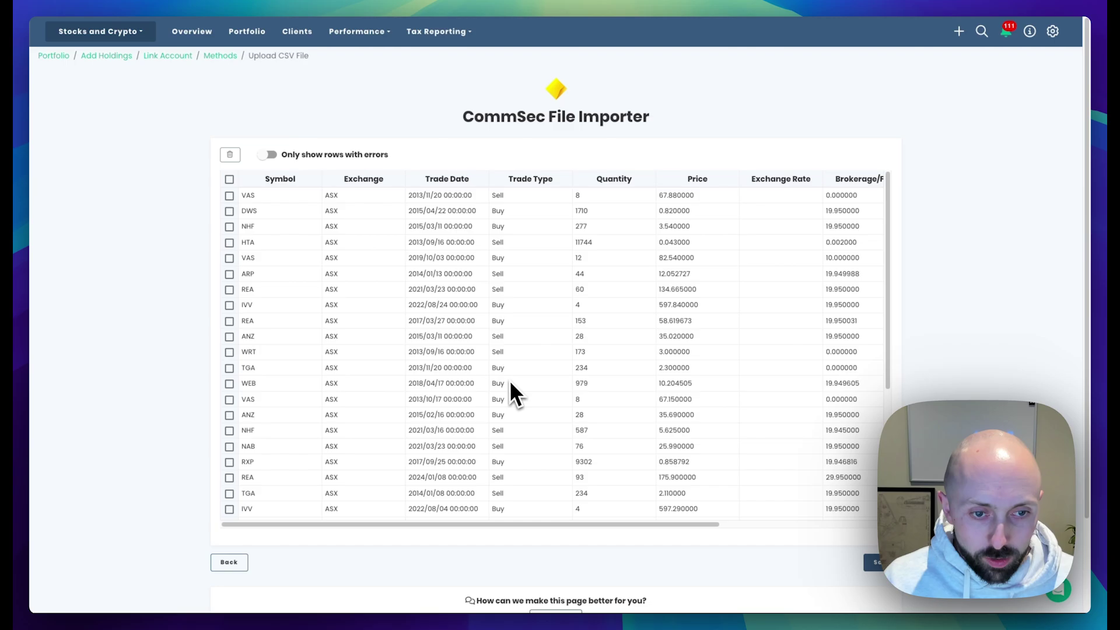
Review the parsed CommSec trades, save them to the portfolio and continue once the import is processed
scroll(510, 378, "down", 4)
scroll(516, 360, "down", 1)
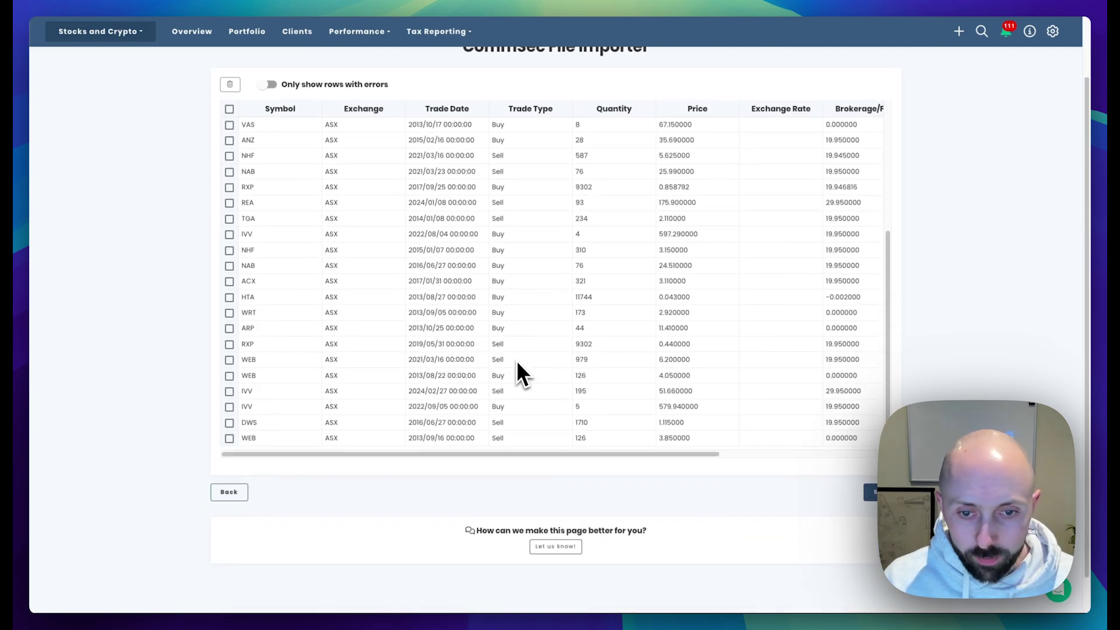
left_click(870, 492)
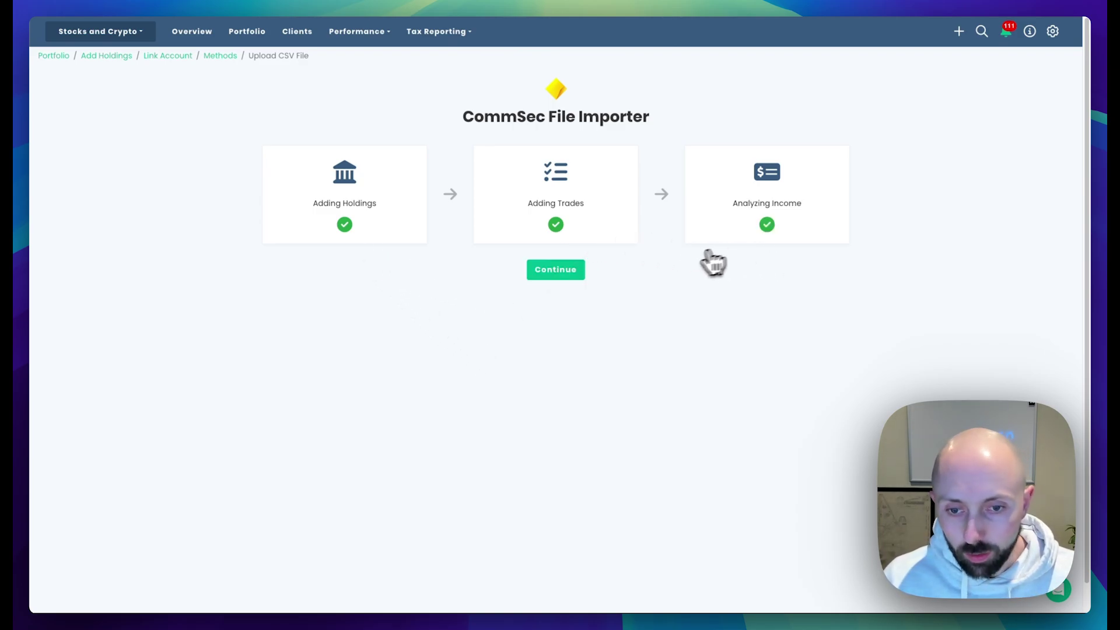
left_click(566, 273)
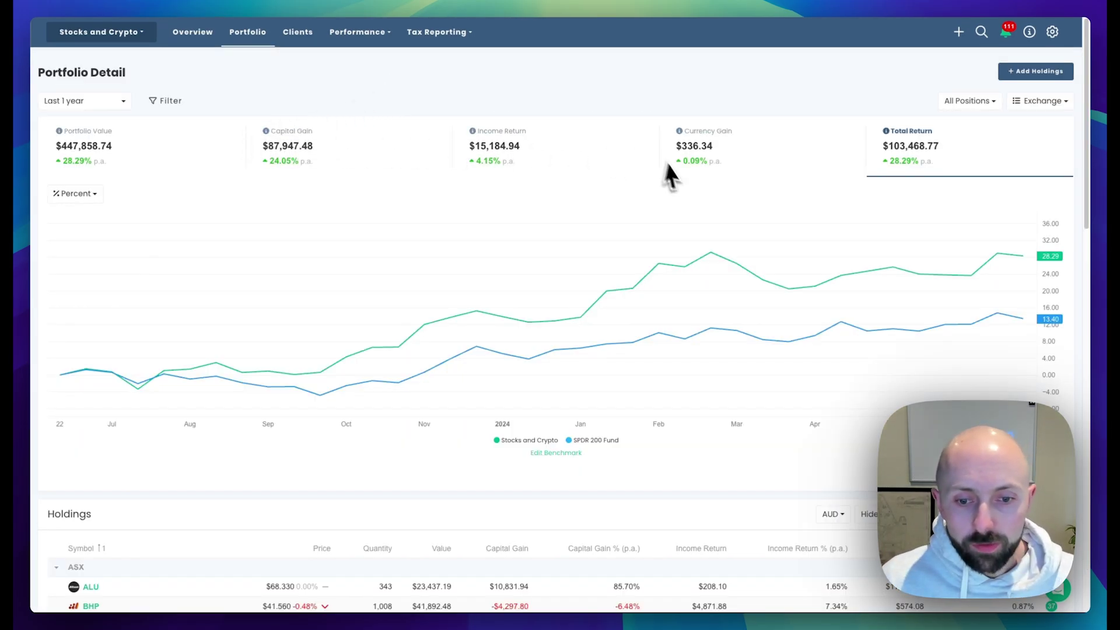
Open the CBA holding from the portfolio's ASX holdings and check its trades and dividend income
mouse_move(564, 246)
scroll(562, 245, "down", 8)
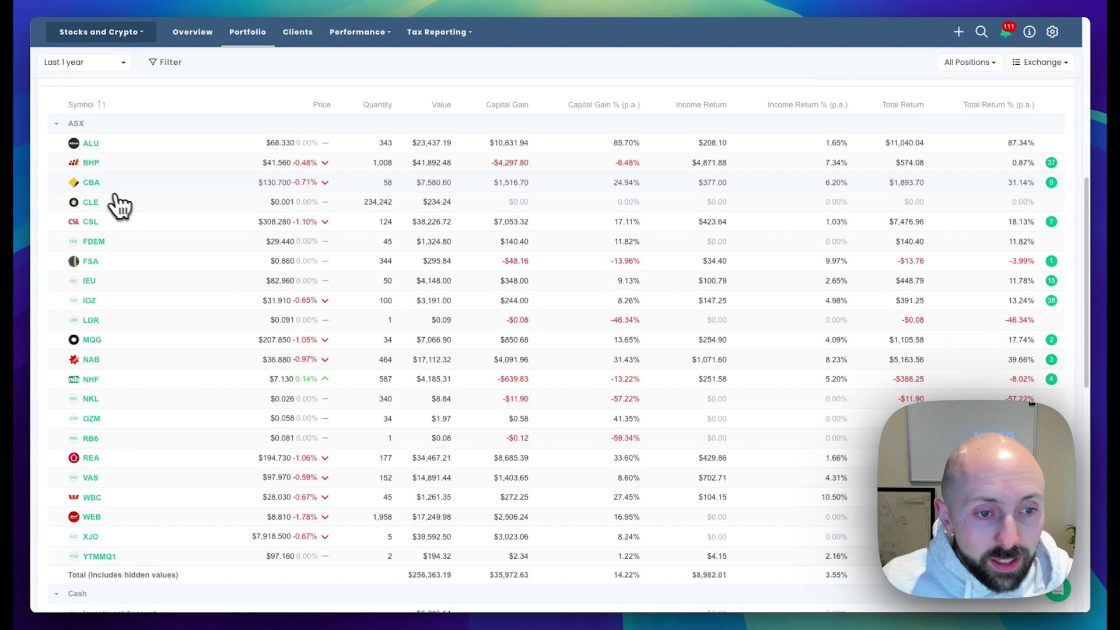
left_click(87, 183)
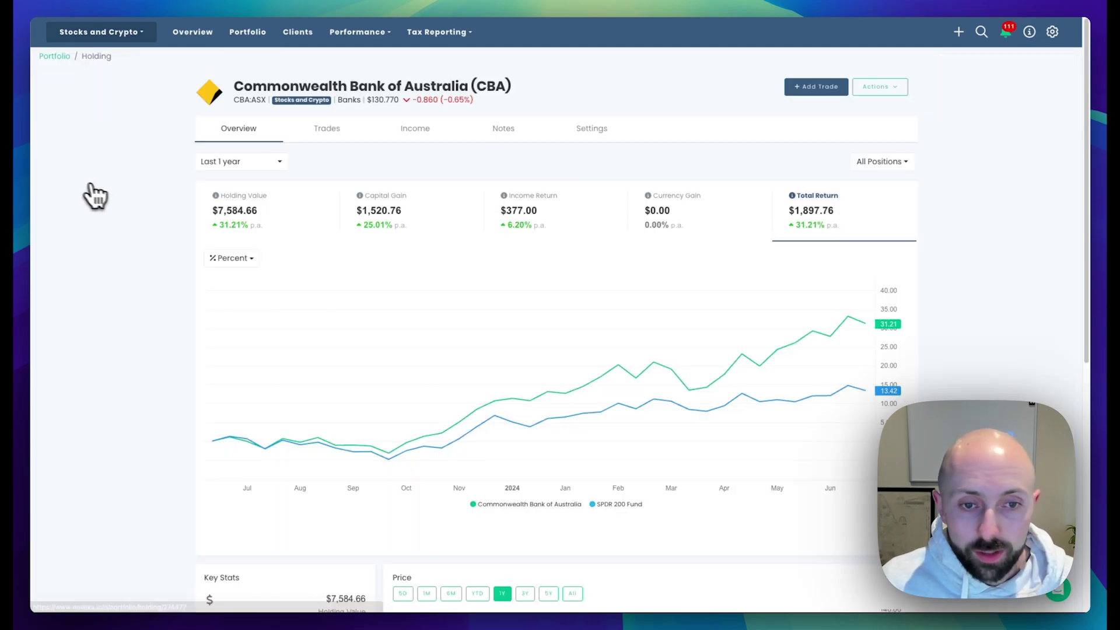
left_click(325, 133)
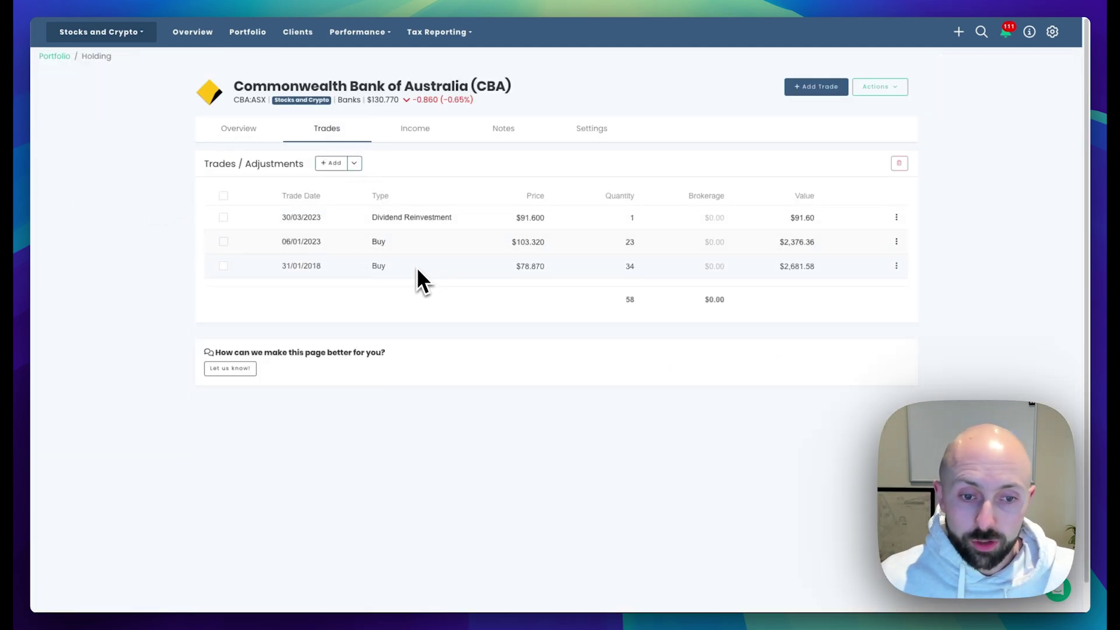
left_click(416, 132)
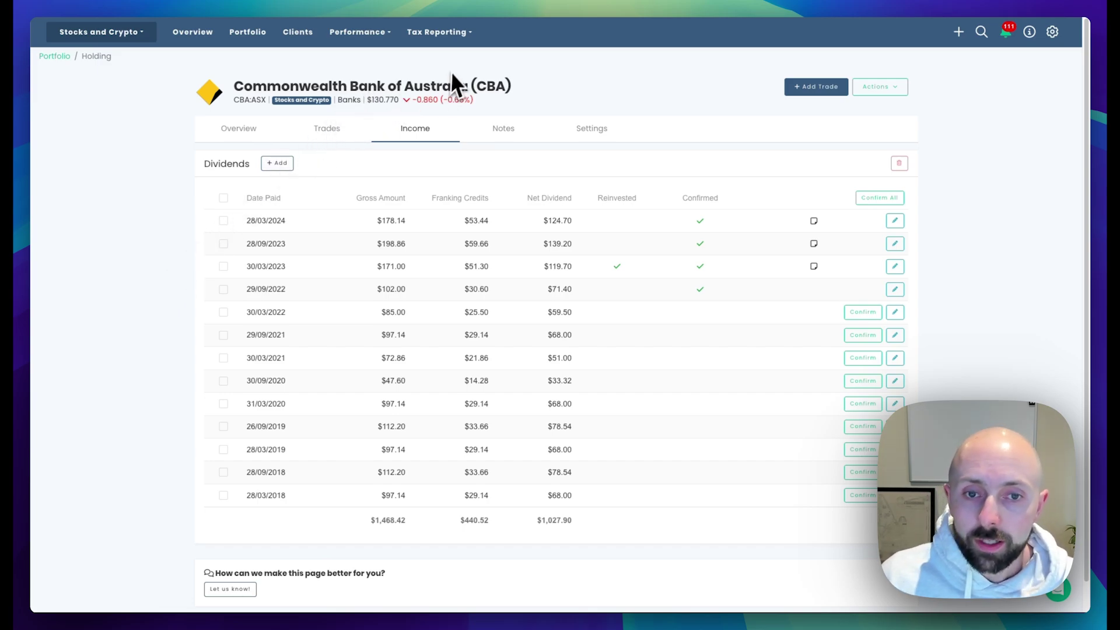
Open the tax reporting overview and examine the total capital gain, total income and available tax reports
left_click(443, 37)
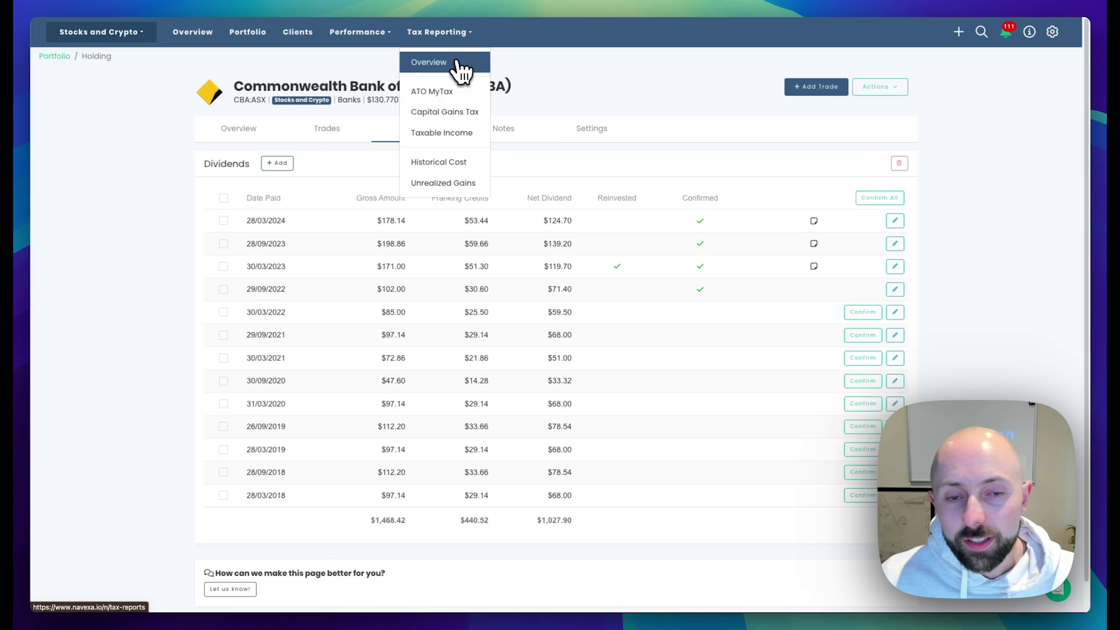
left_click(461, 71)
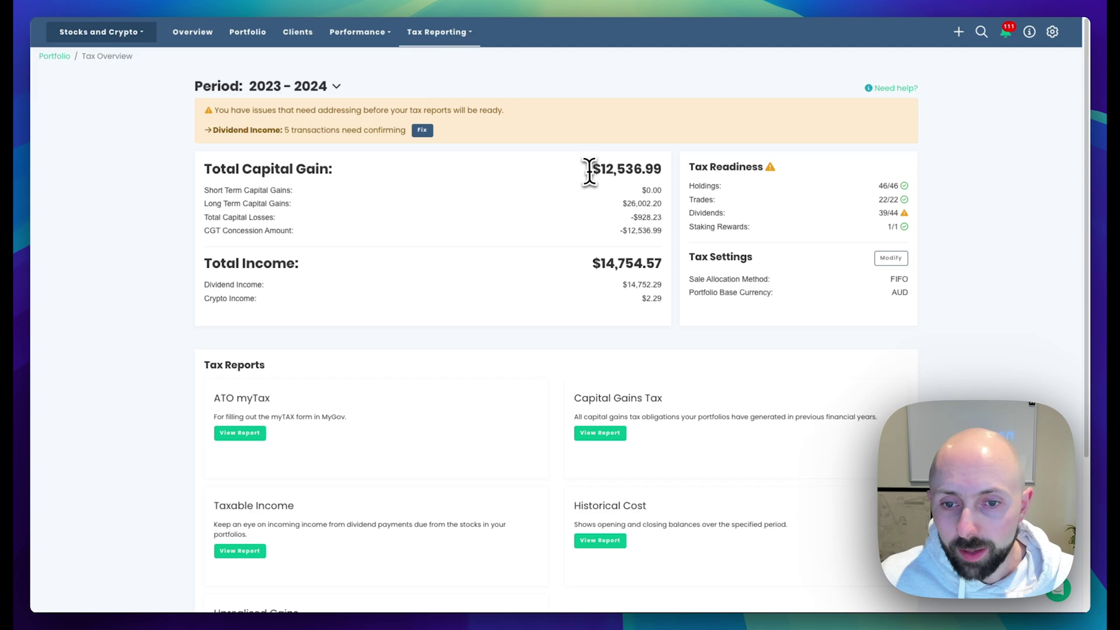
left_click_drag(590, 171, 631, 172)
left_click(665, 173)
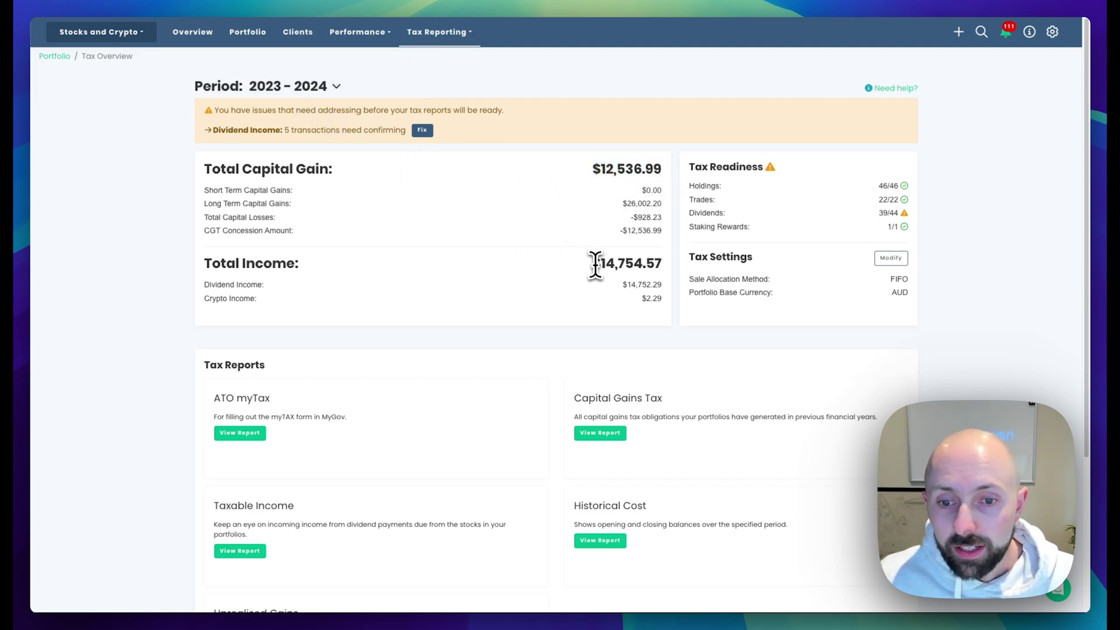
left_click_drag(591, 264, 659, 266)
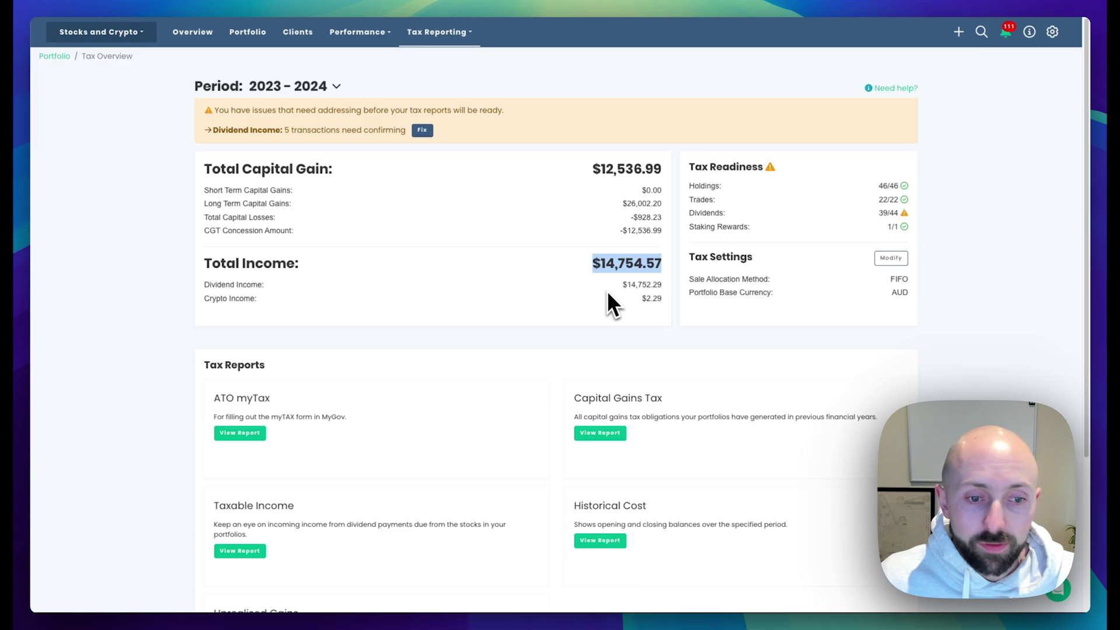
left_click(574, 287)
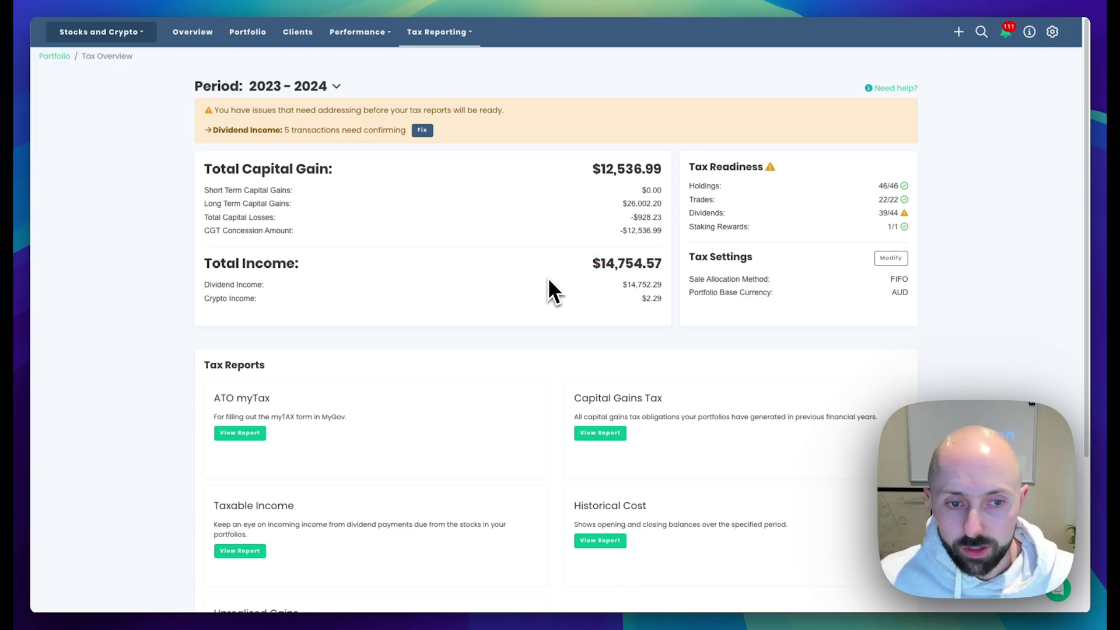
scroll(542, 350, "down", 3)
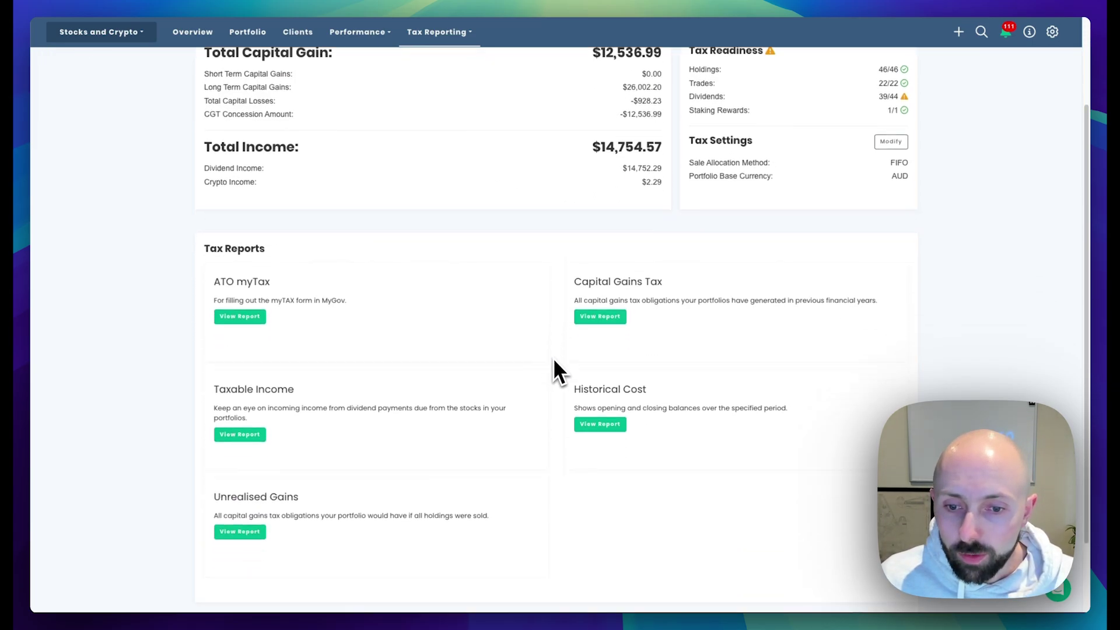
View the Capital Gains Tax report and examine the capital gain, long-term gains and capital losses with their allocation methods
left_click(599, 300)
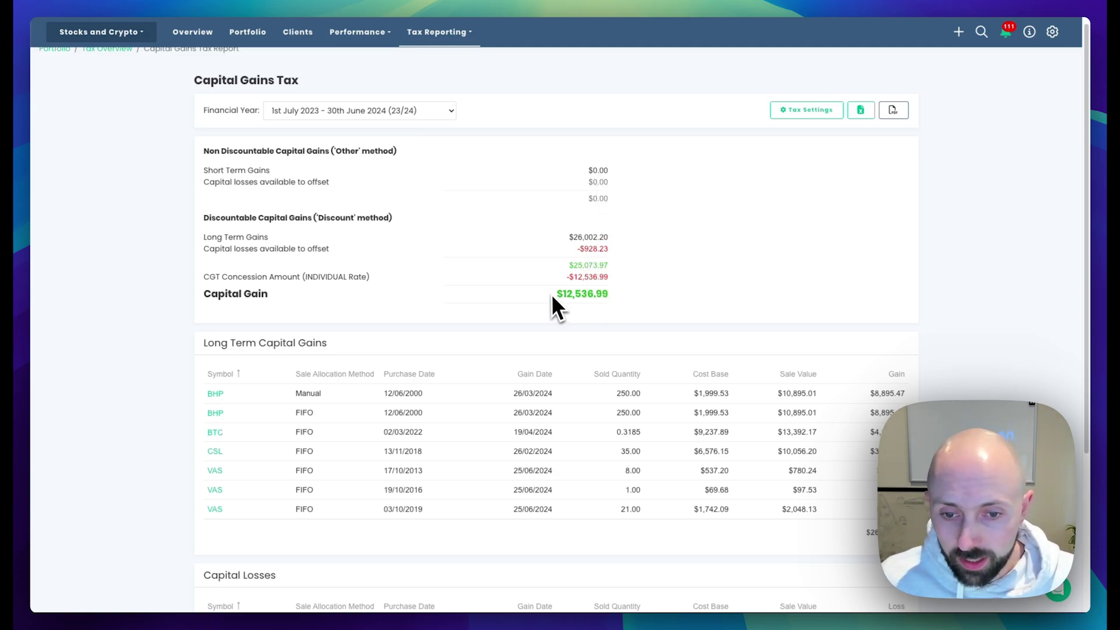
left_click_drag(555, 293, 606, 297)
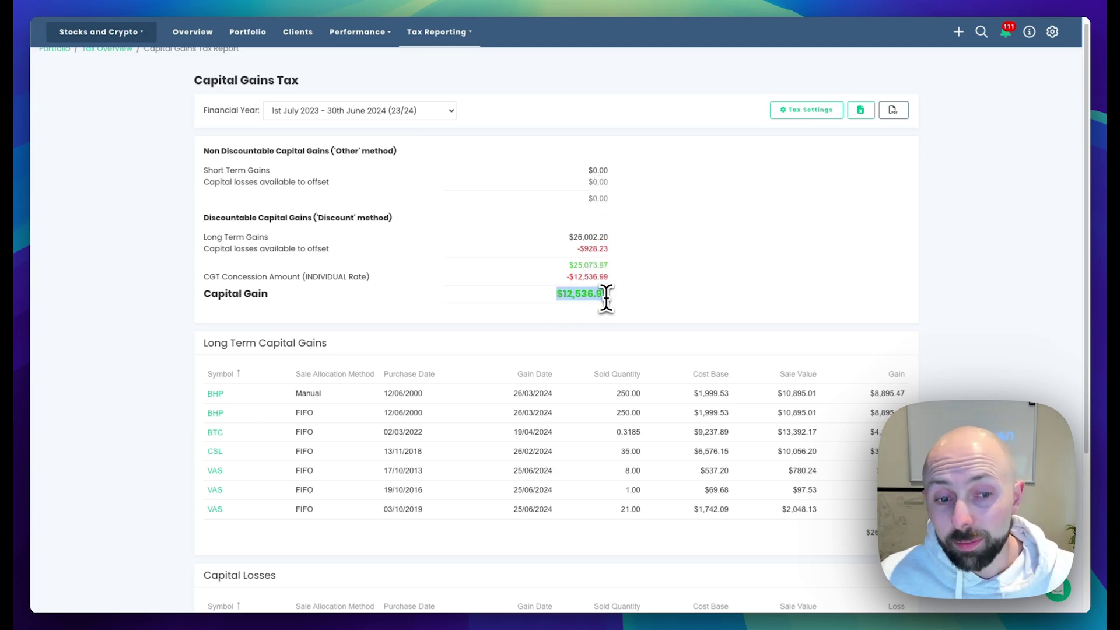
left_click(692, 299)
scroll(695, 298, "down", 3)
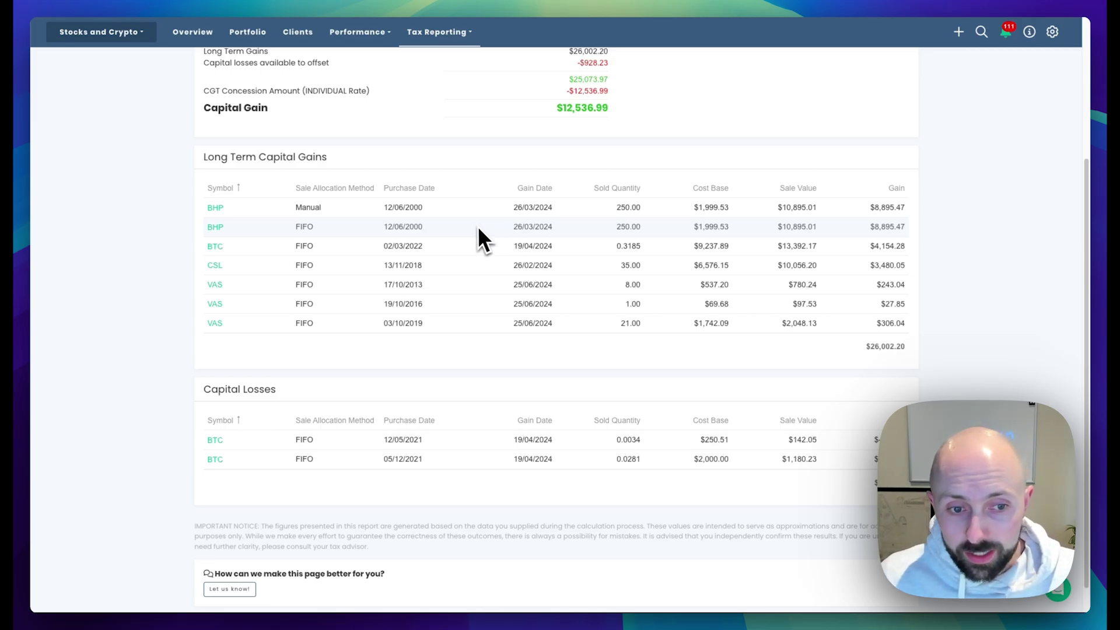
scroll(466, 357, "up", 1)
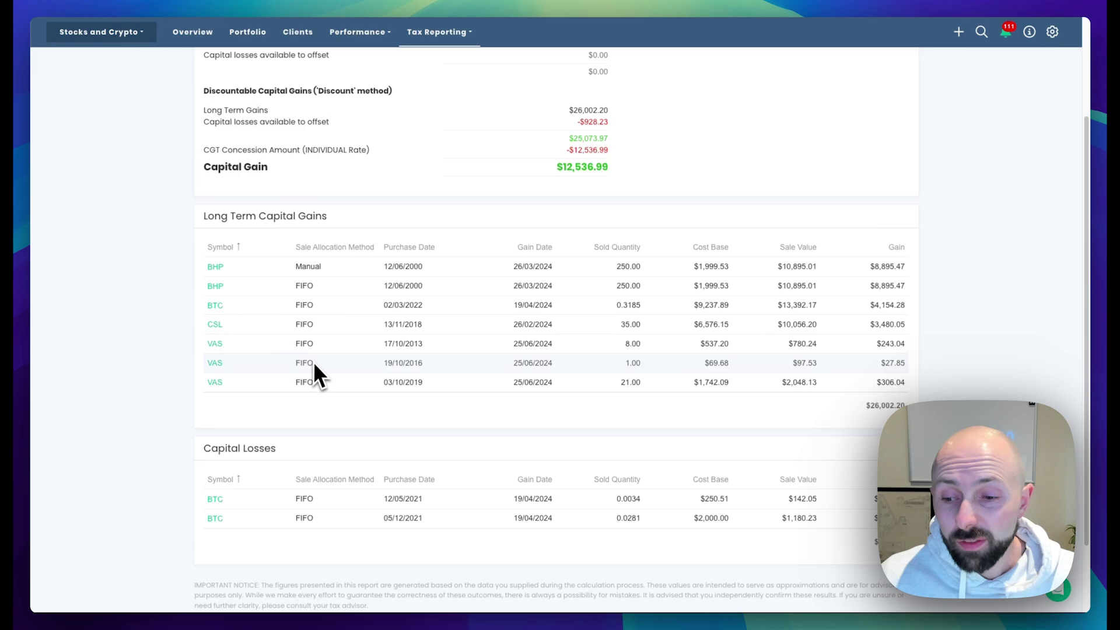
scroll(345, 350, "up", 2)
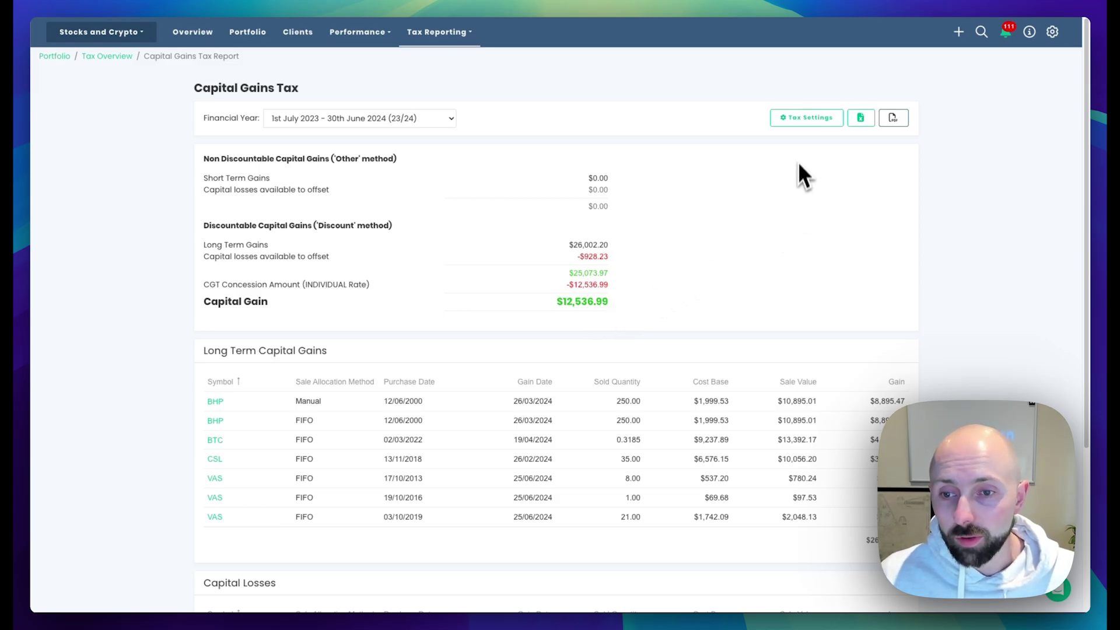
Set the default portfolio sale allocation method to Minimize Gain in the capital gains tax settings and update the report
left_click(808, 119)
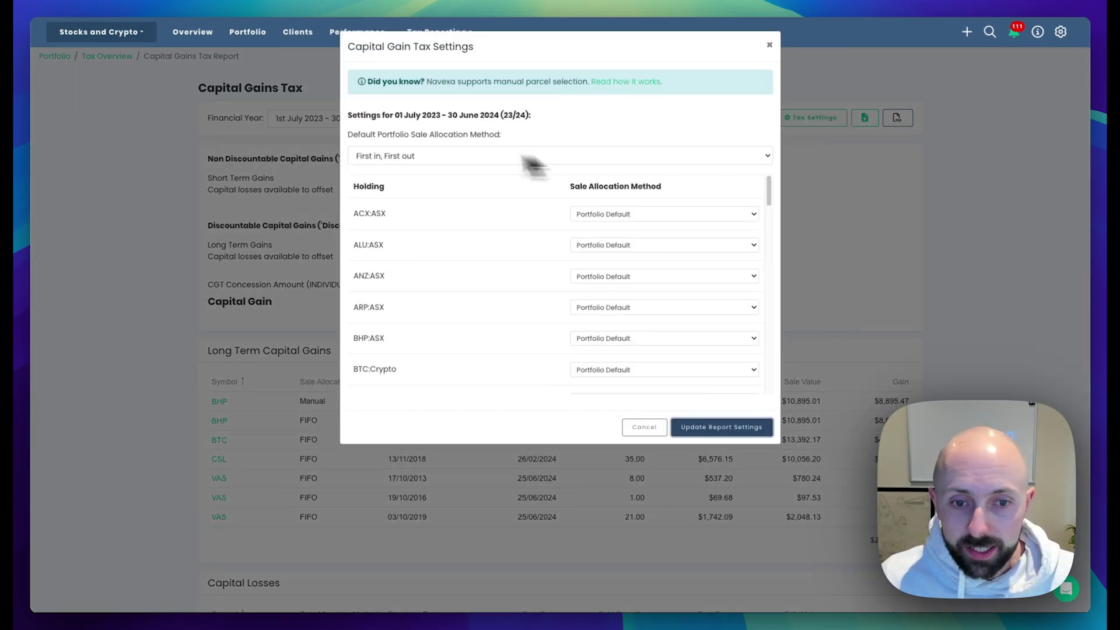
left_click(425, 154)
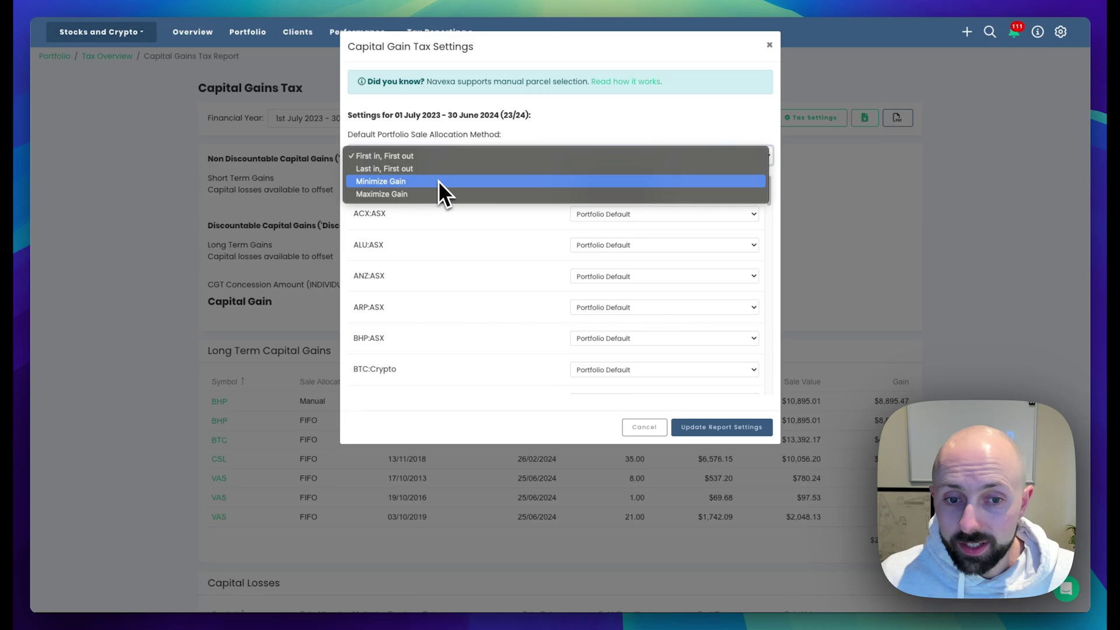
left_click(439, 181)
left_click(737, 439)
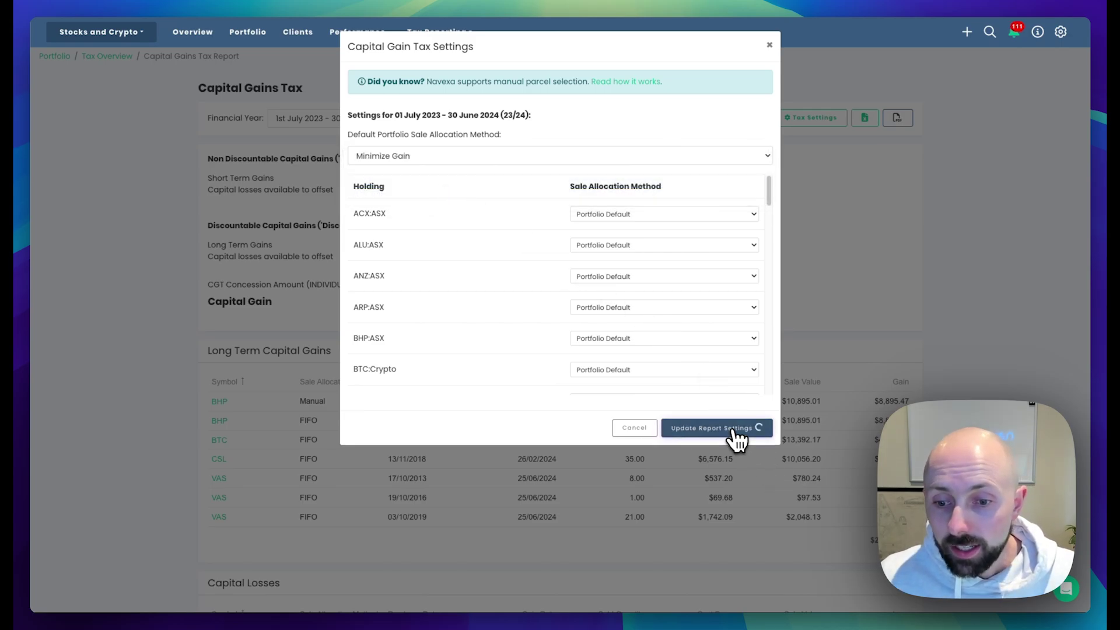
Review the recalculated capital gain and the short-term gains, long-term gains and capital losses under Minimize Gain
scroll(895, 270, "down", 1)
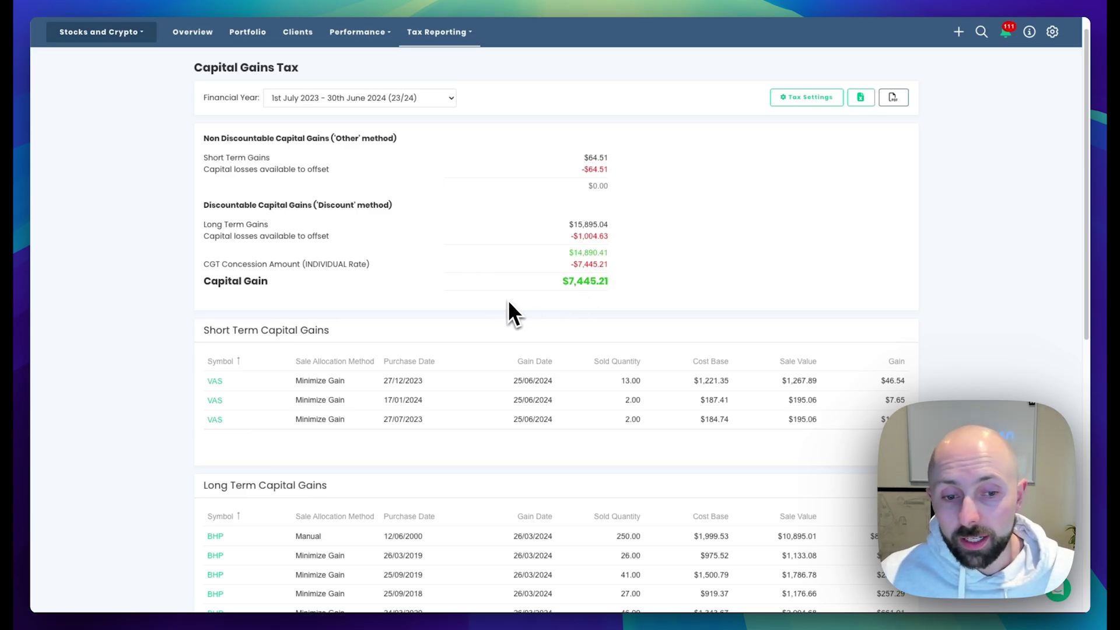
scroll(509, 302, "down", 5)
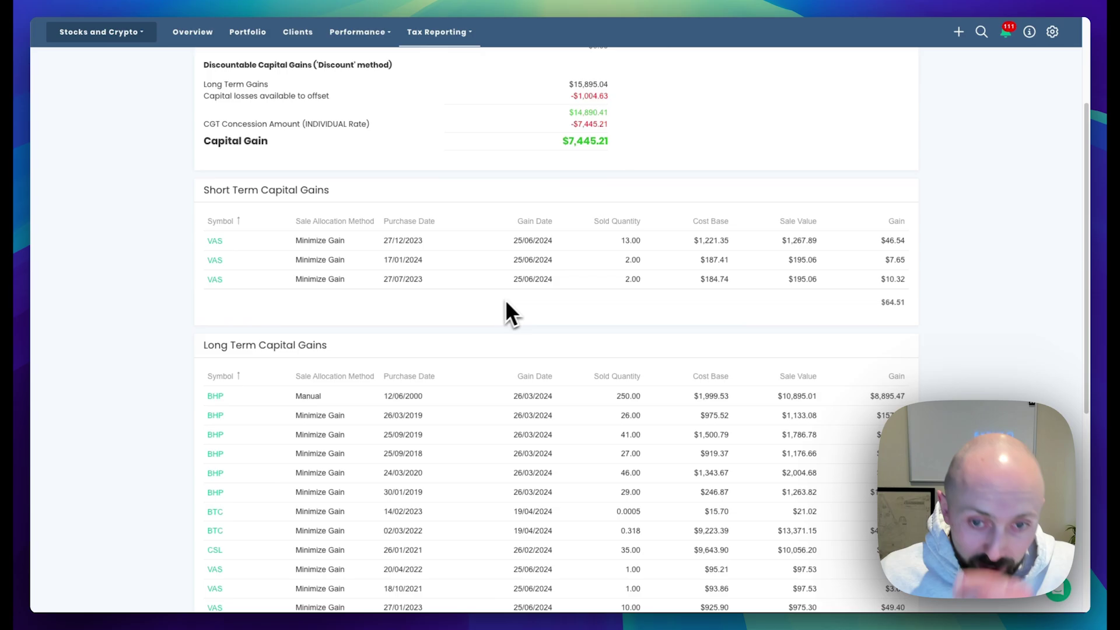
scroll(379, 309, "down", 1)
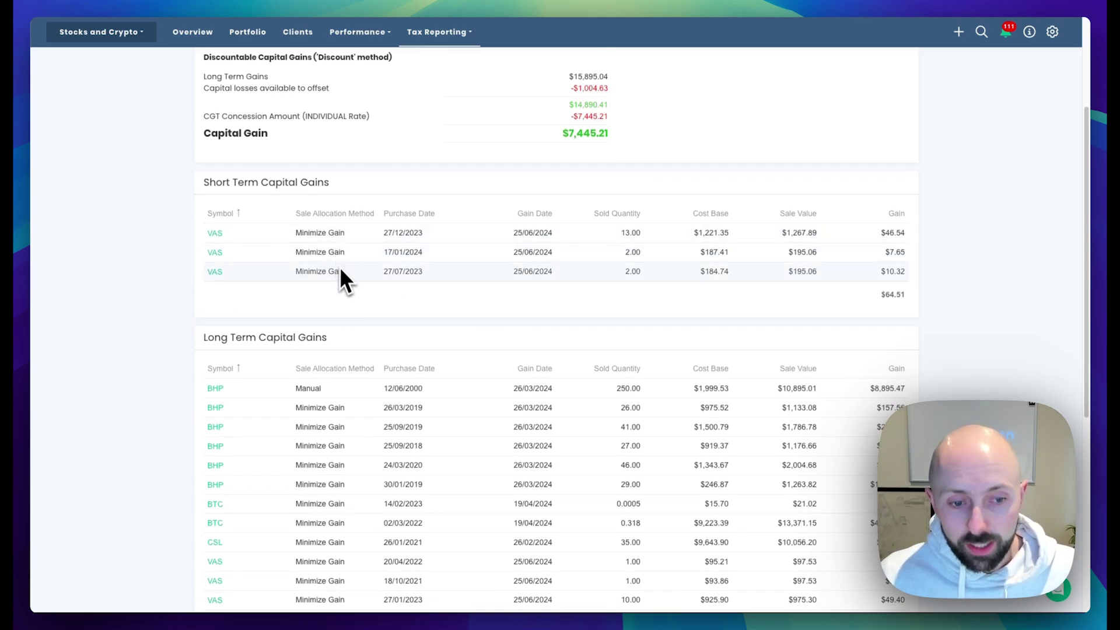
scroll(339, 292, "down", 5)
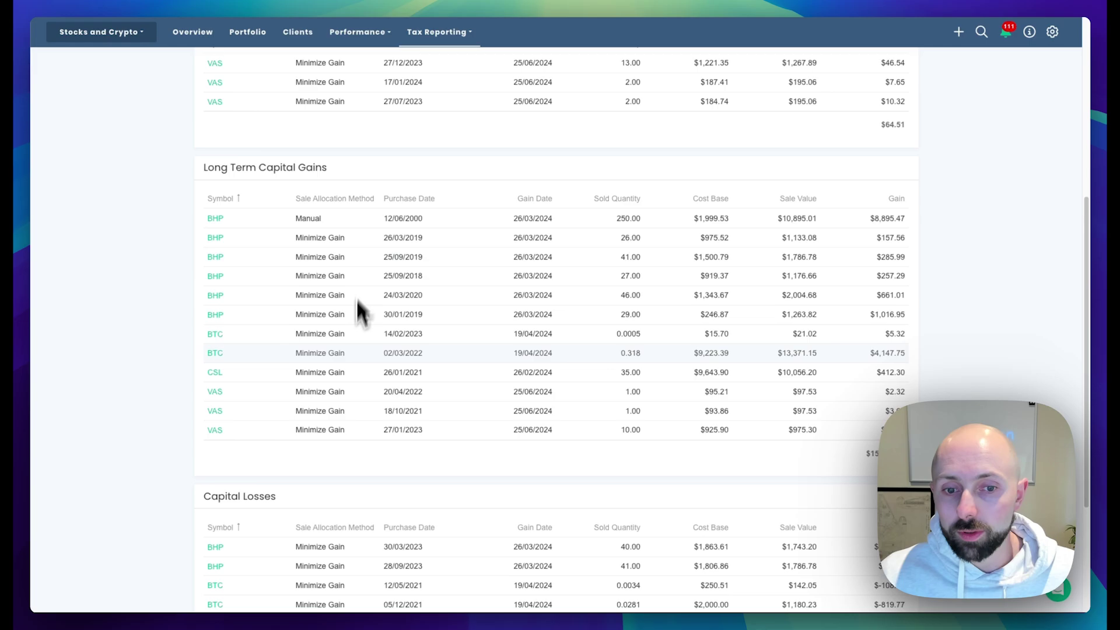
scroll(337, 431, "down", 5)
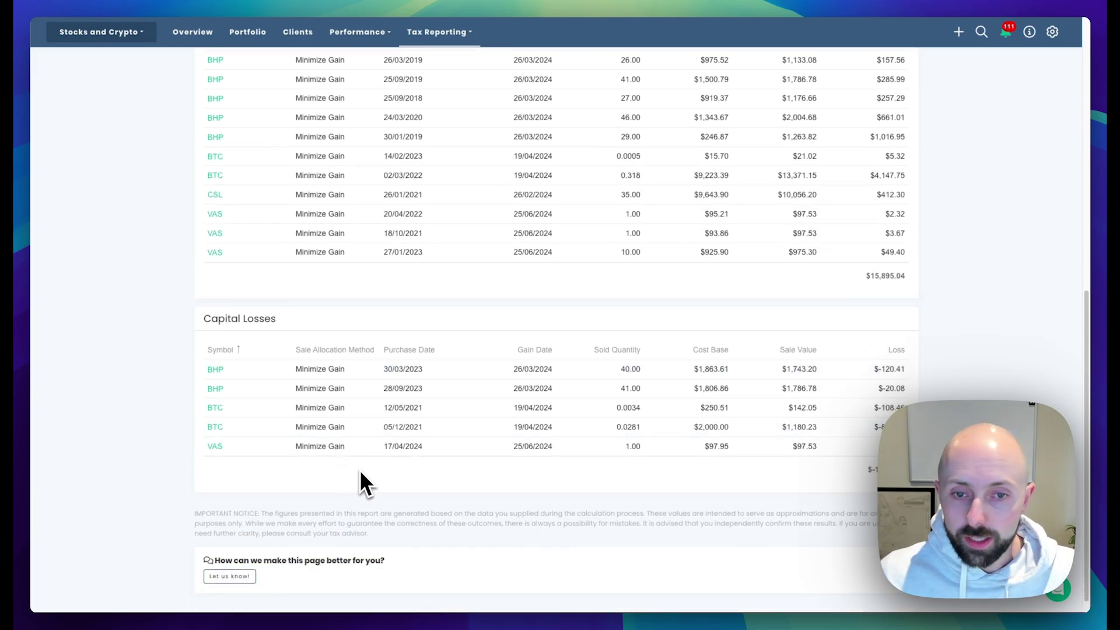
Open the Taxable Income report and examine the interest, dividend and franking credit figures for the tax return
left_click(443, 32)
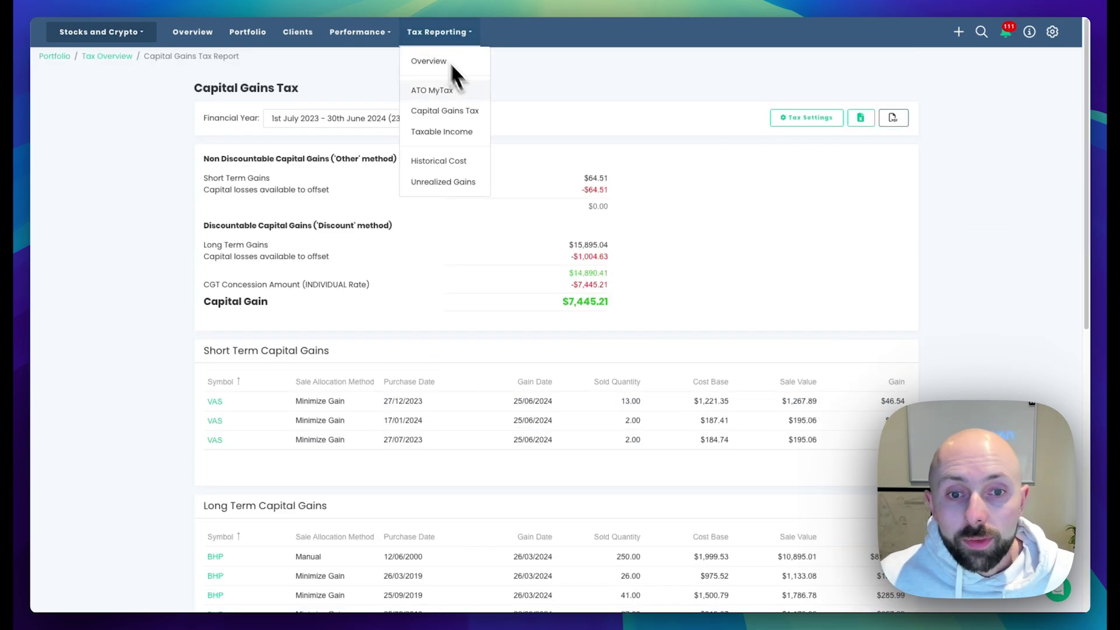
left_click(471, 138)
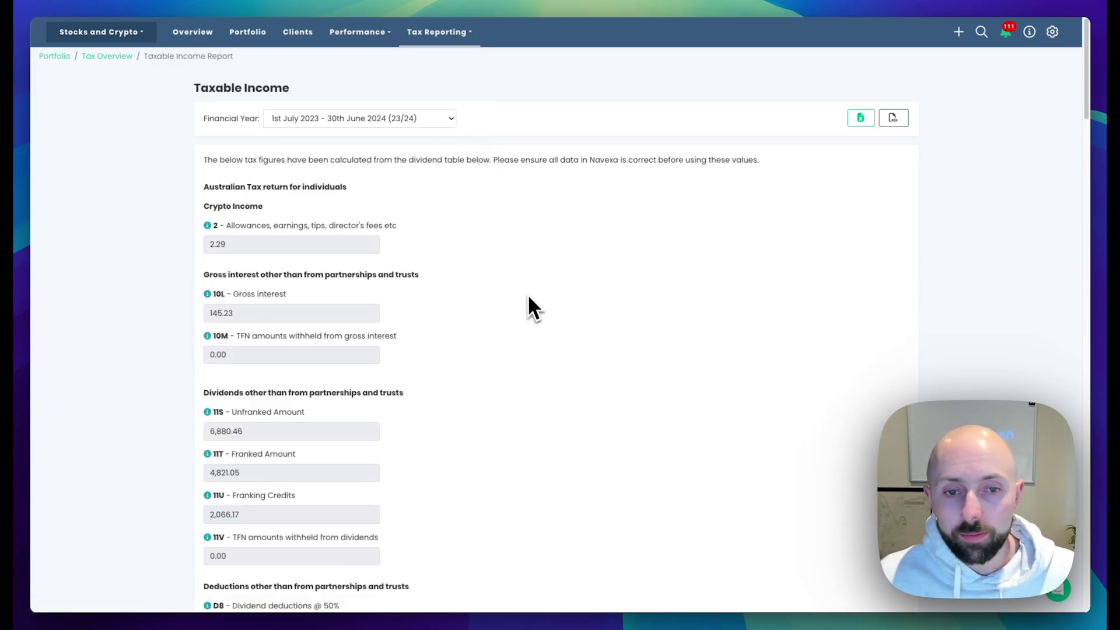
scroll(492, 301, "down", 2)
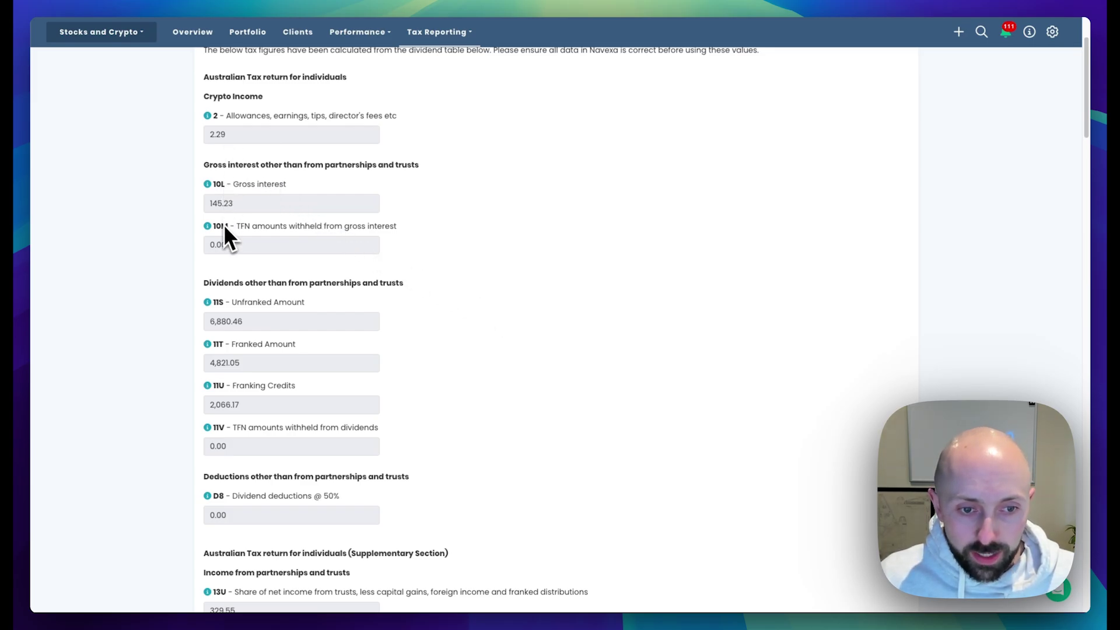
Review the Taxable Income report's dividend, trust and foreign income figures and the Non Trust Income table listing dividends per holding
scroll(373, 338, "down", 2)
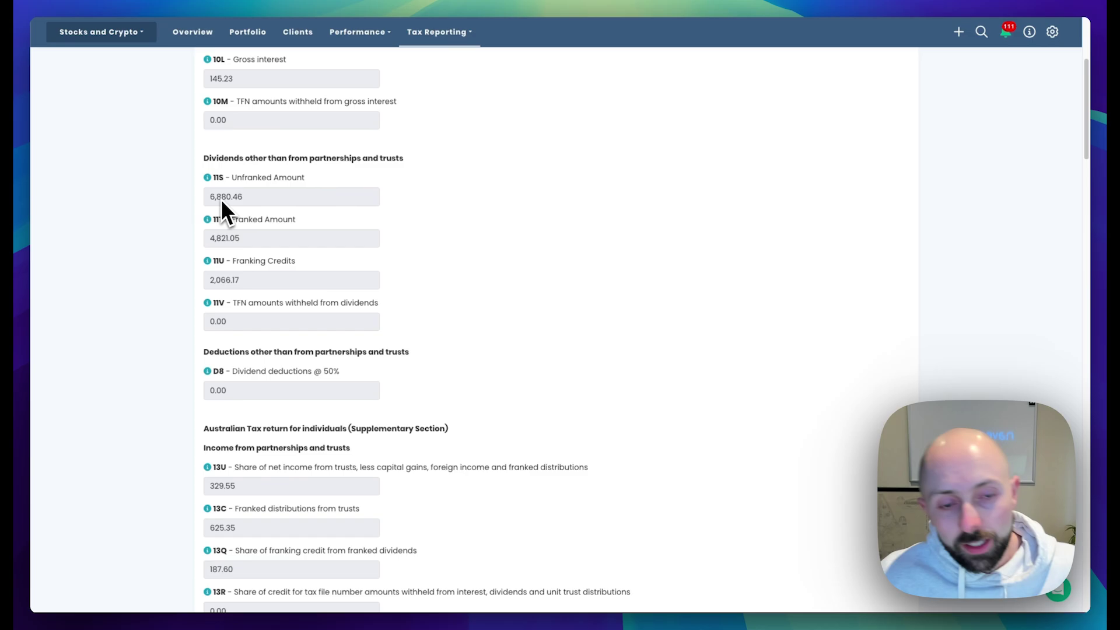
scroll(478, 250, "down", 10)
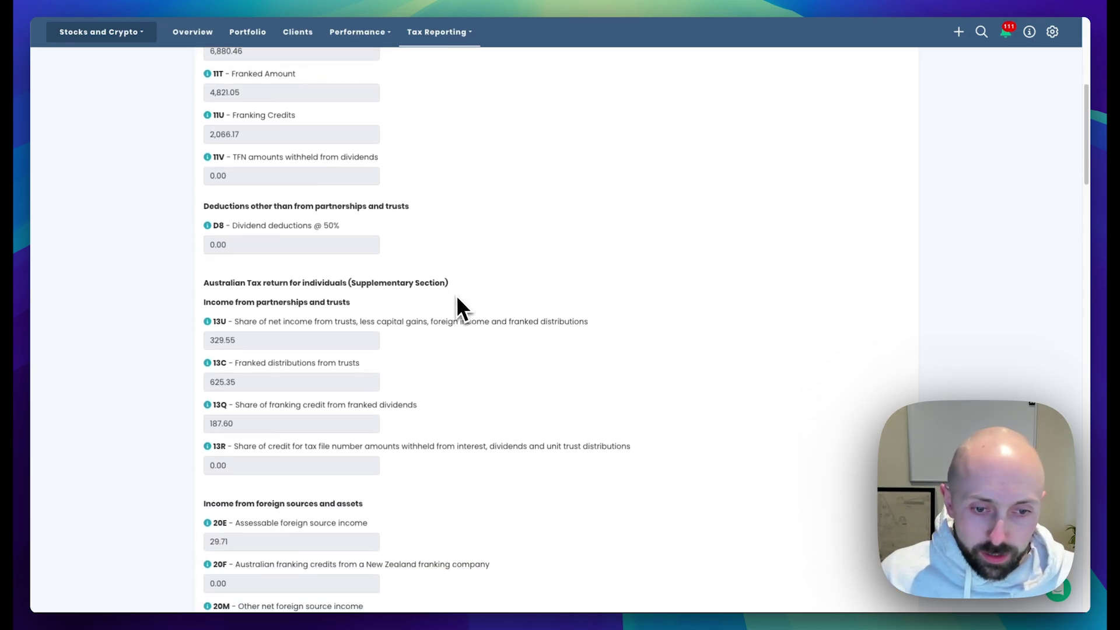
scroll(460, 348, "down", 2)
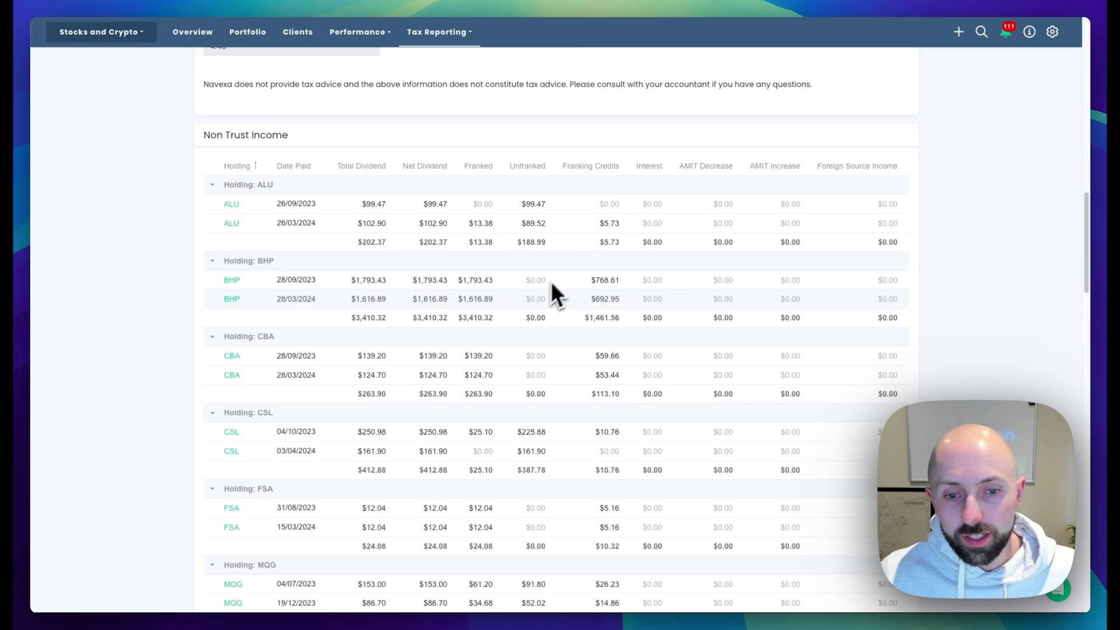
scroll(533, 298, "down", 1)
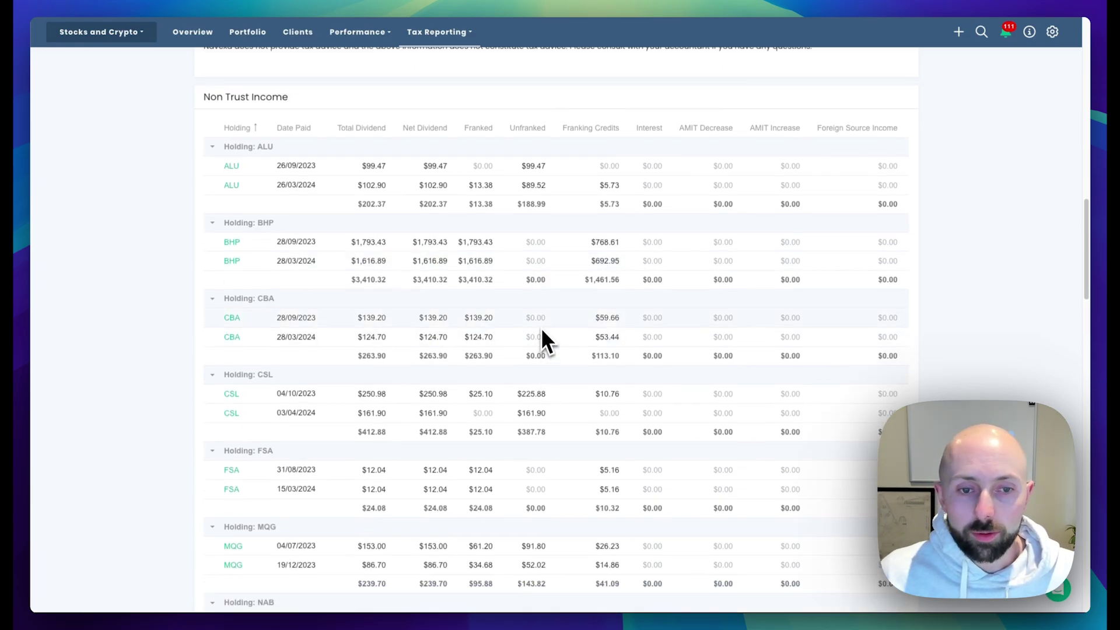
scroll(543, 340, "up", 20)
Open the ATO myTax report for the 2023/24 financial year and examine the total current year capital gains and net capital gain
left_click(443, 33)
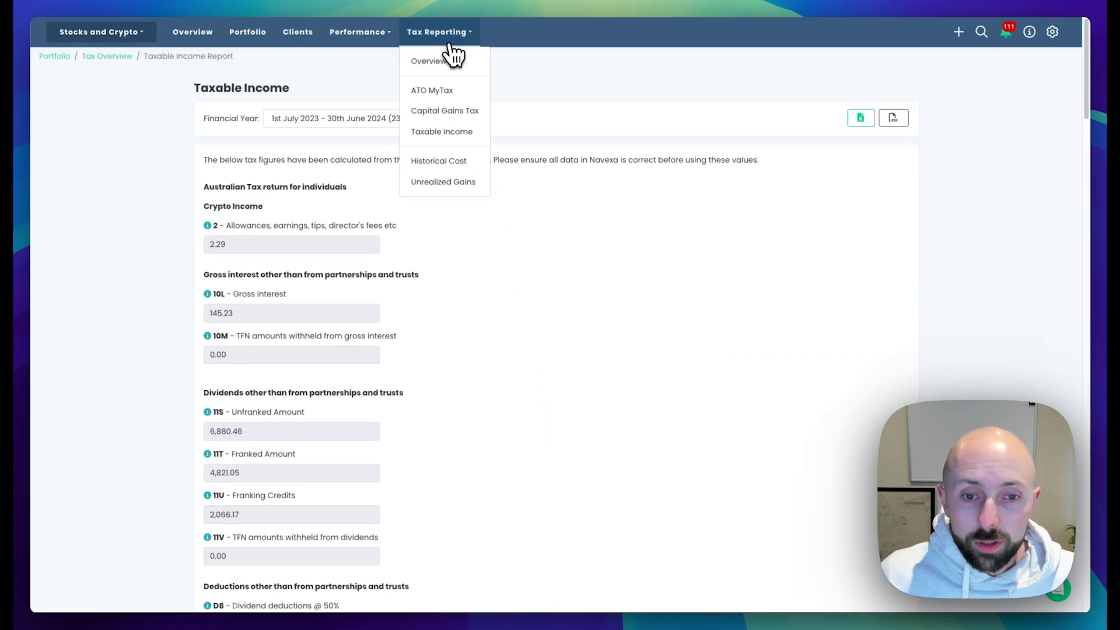
left_click(466, 92)
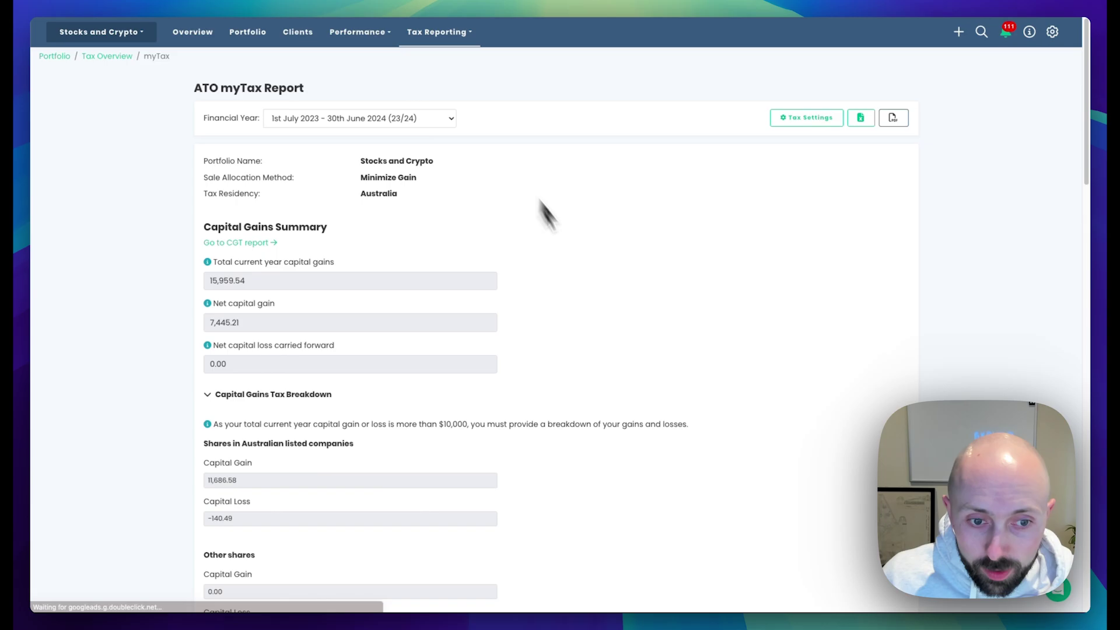
scroll(584, 262, "down", 1)
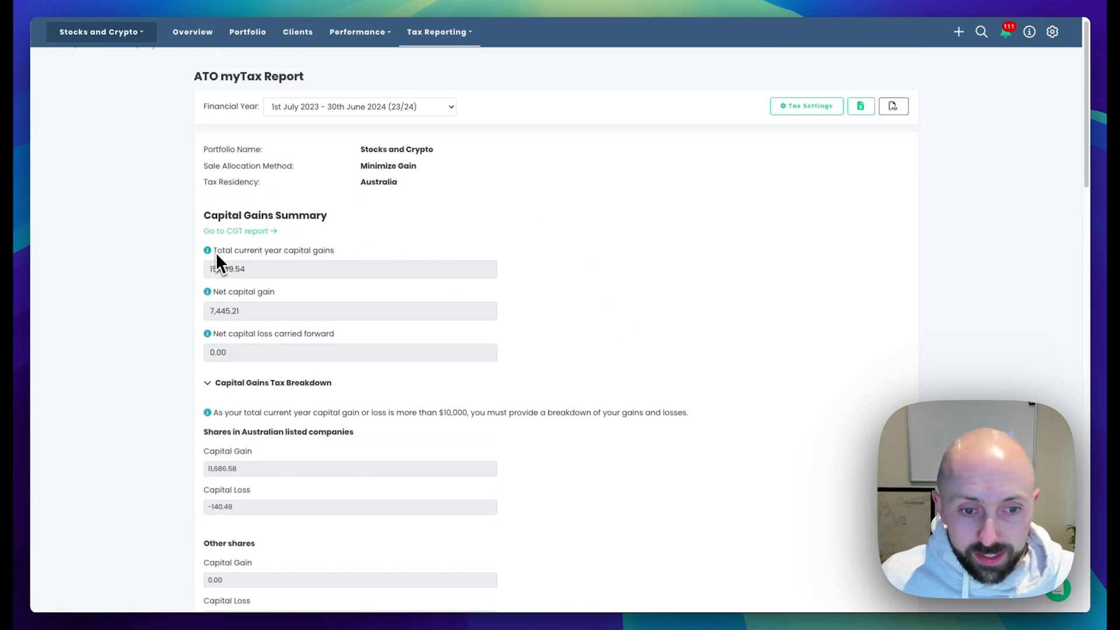
left_click_drag(217, 256, 340, 257)
left_click(415, 256)
scroll(415, 257, "down", 2)
left_click_drag(239, 251, 361, 253)
left_click(500, 263)
scroll(549, 295, "down", 3)
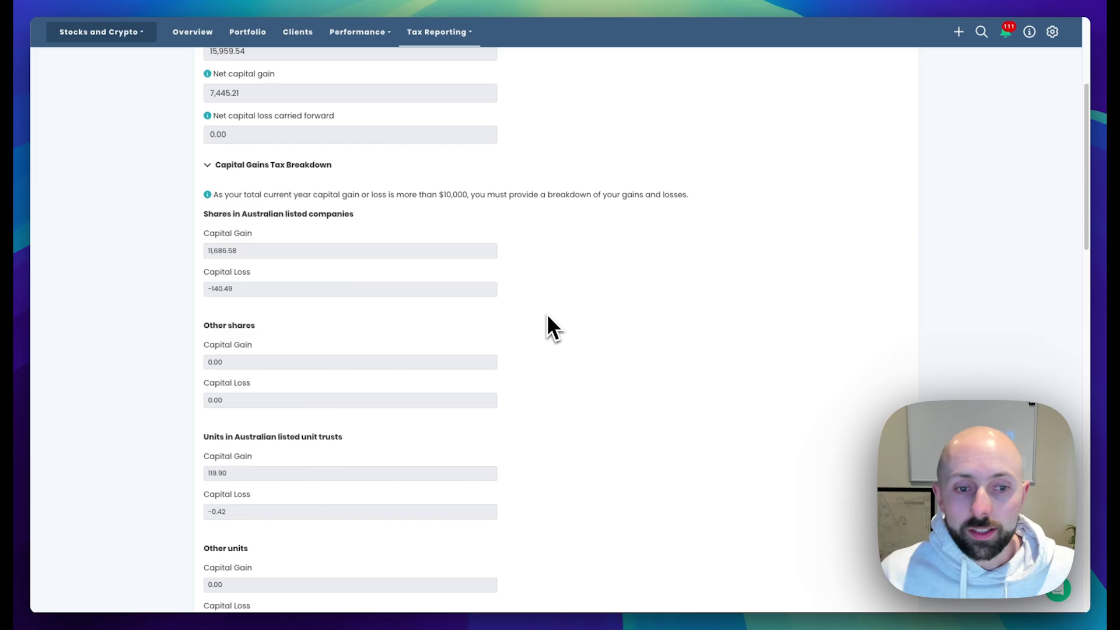
Review the myTax report's capital gains tax breakdown by asset type and its Taxable Income Summary
scroll(547, 317, "down", 5)
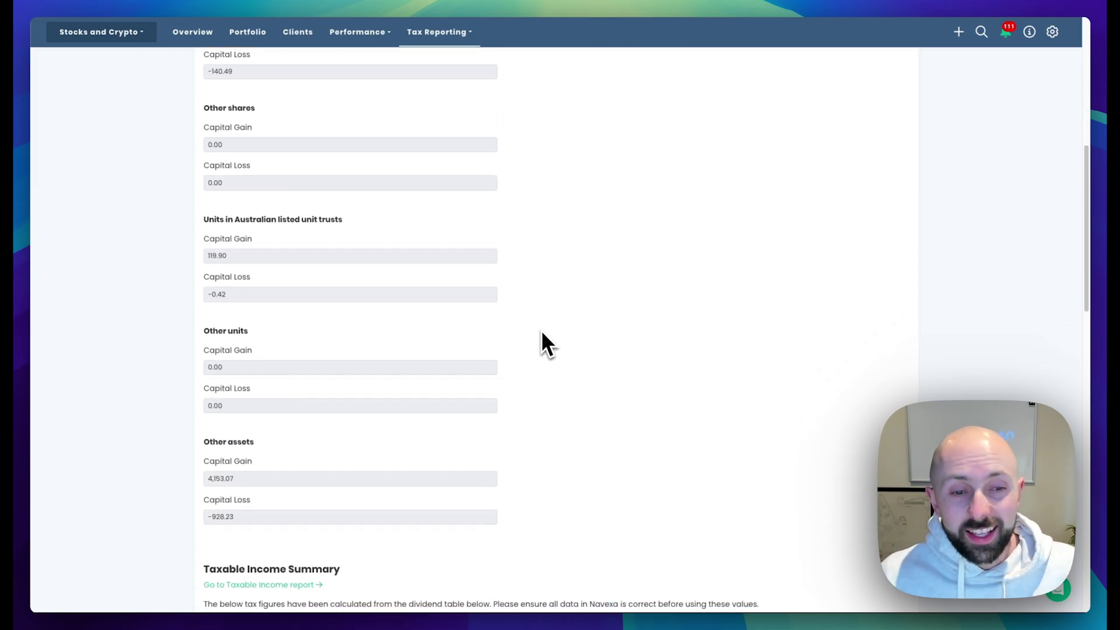
scroll(540, 331, "down", 3)
scroll(540, 331, "down", 6)
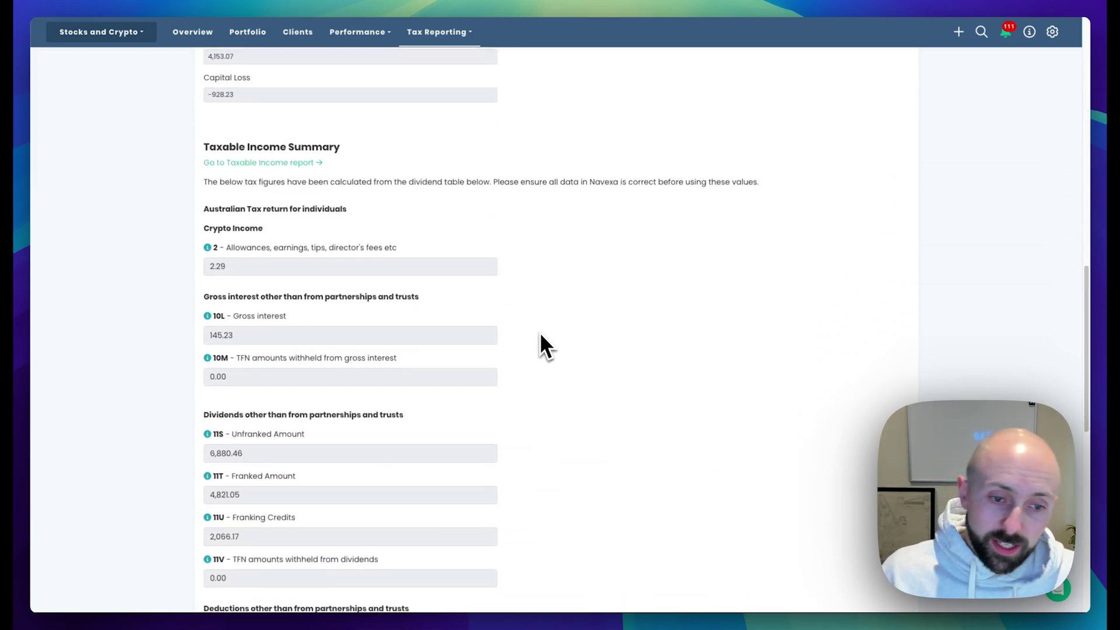
scroll(540, 345, "down", 3)
scroll(534, 344, "up", 17)
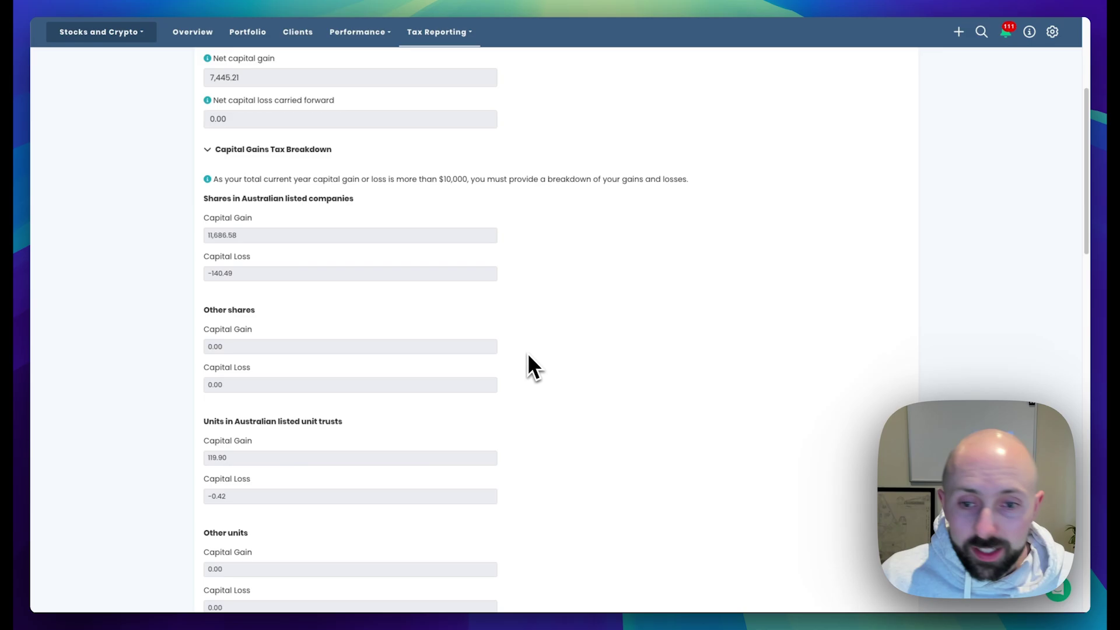
scroll(532, 354, "up", 5)
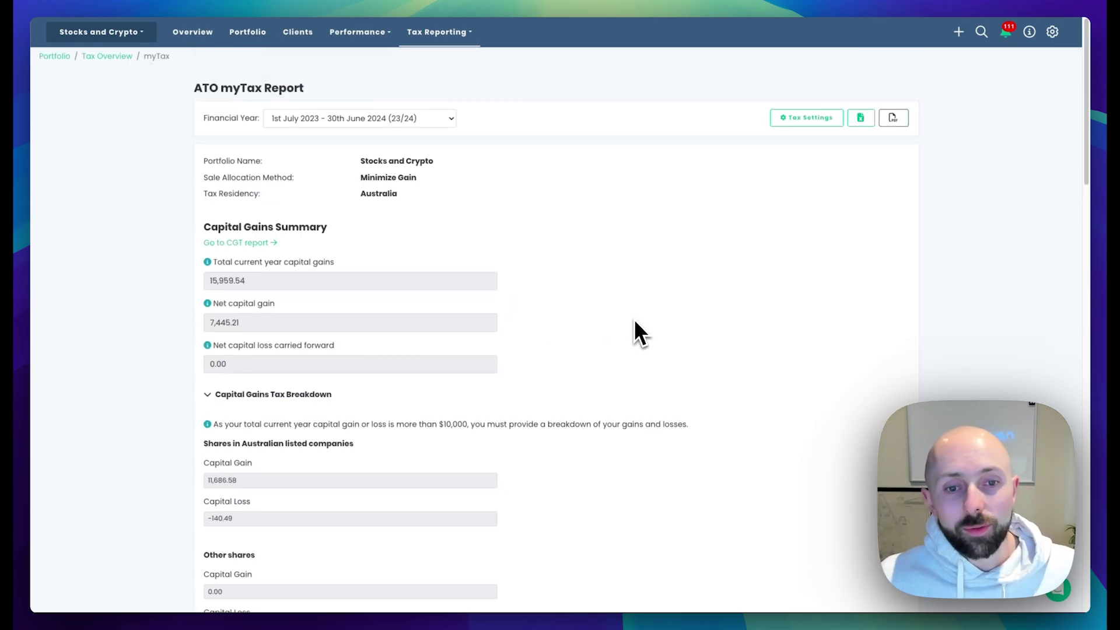